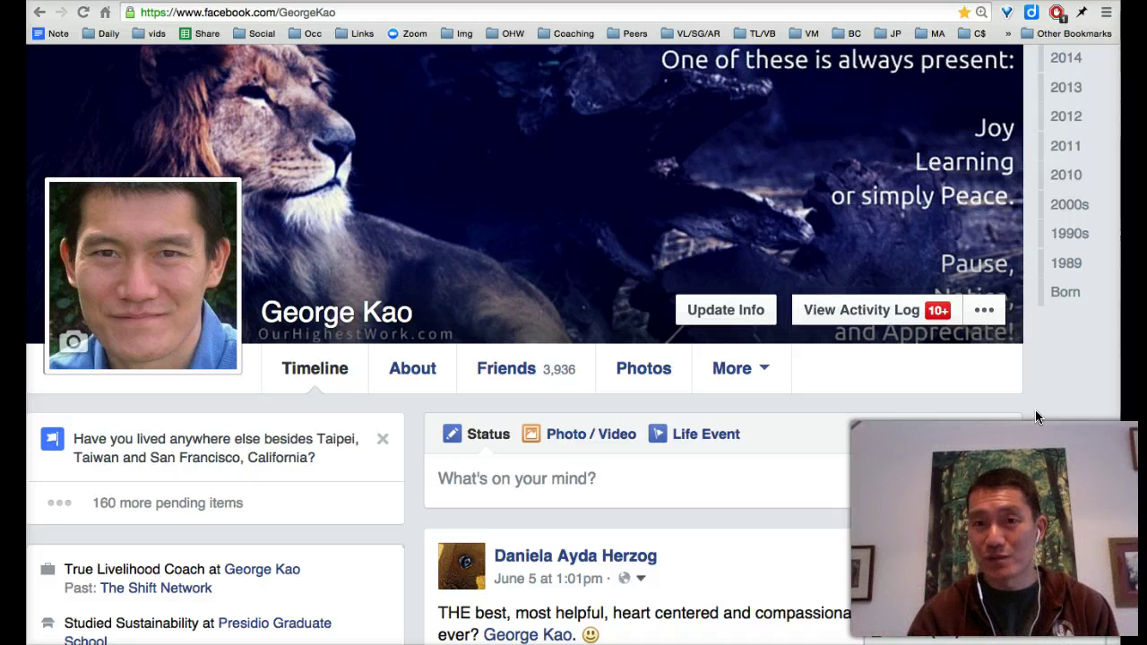
# Scroll to the top of your profile and return to the home news feed.
pyautogui.scroll(2, 1035, 410)
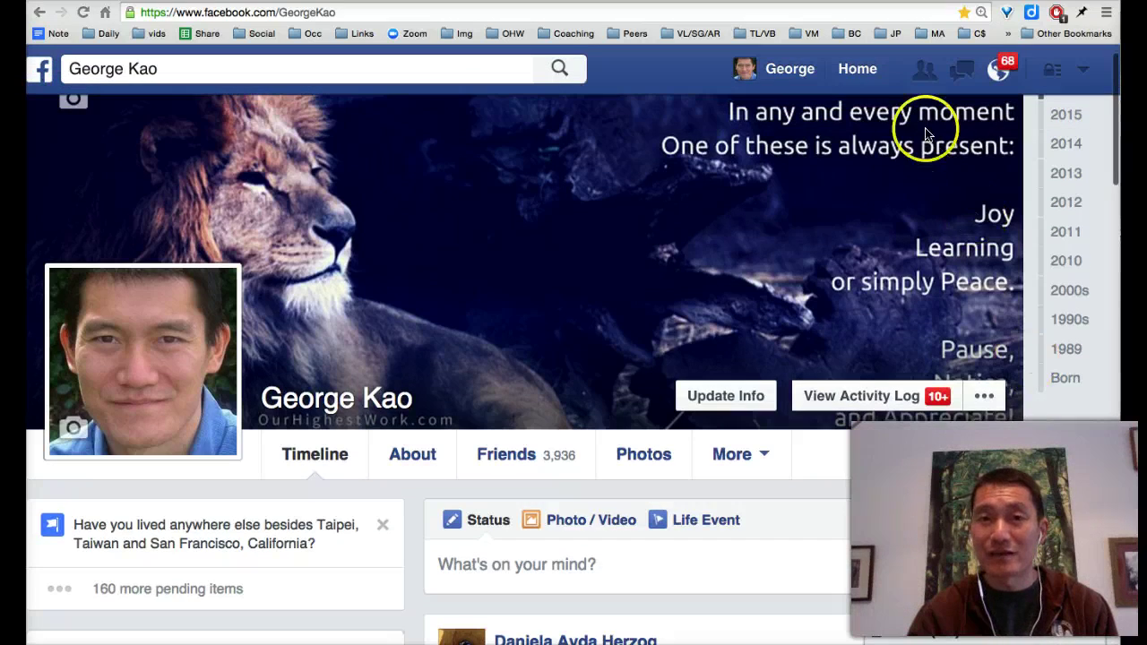
pyautogui.click(856, 73)
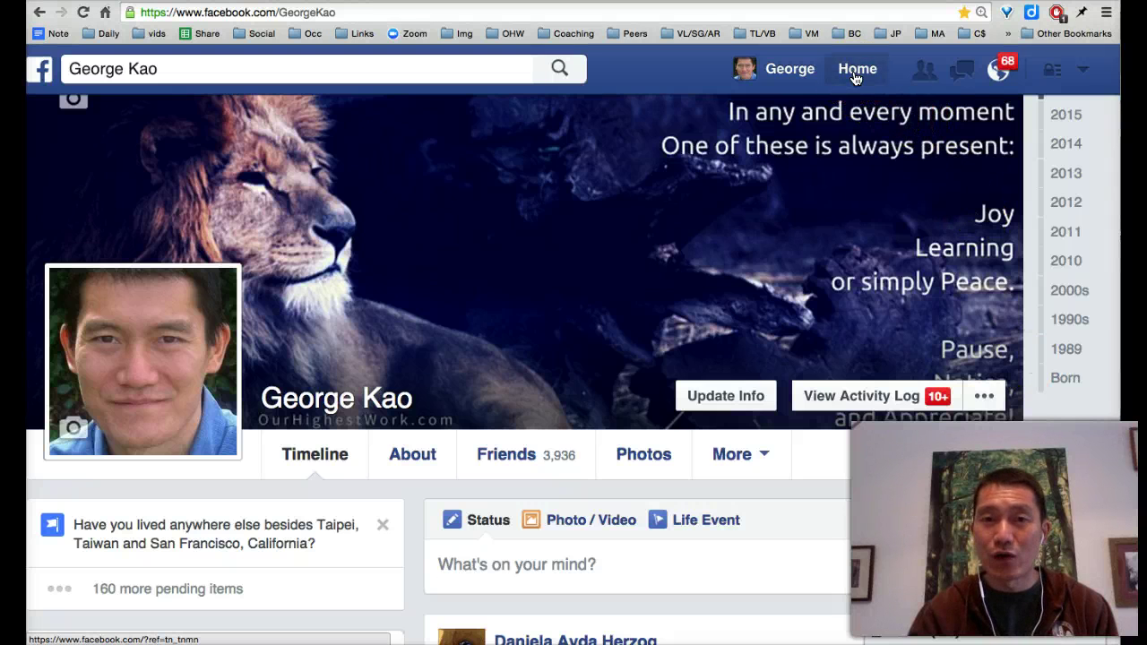
# From the home feed, go to the Friends lists page and begin a new list.
pyautogui.click(857, 75)
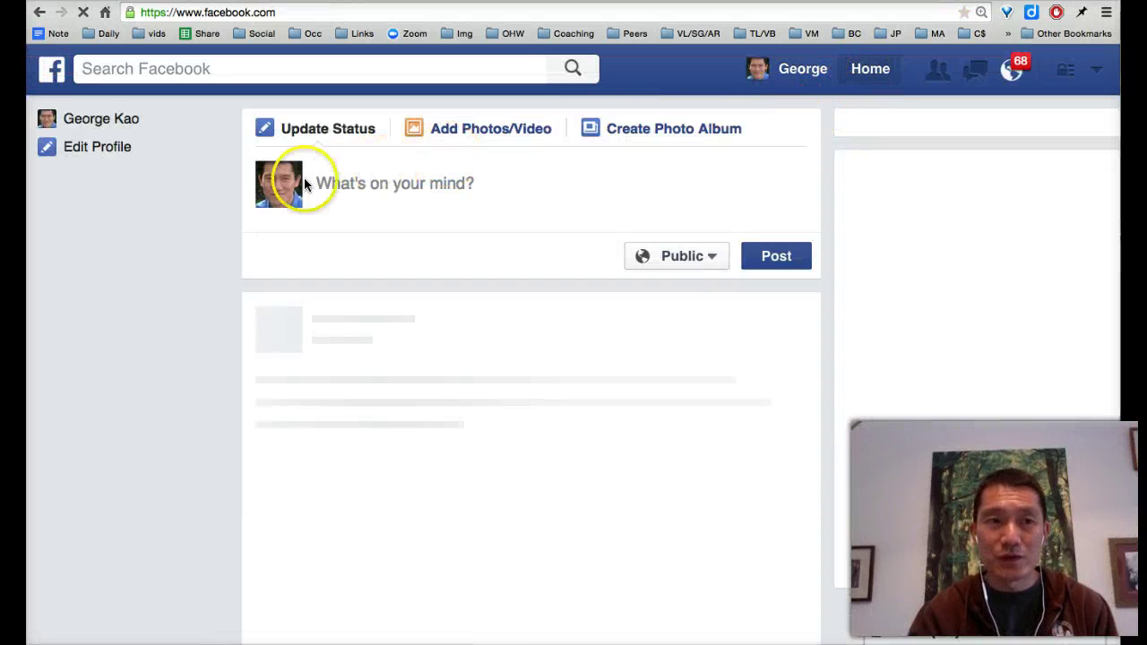
pyautogui.scroll(-5, 125, 291)
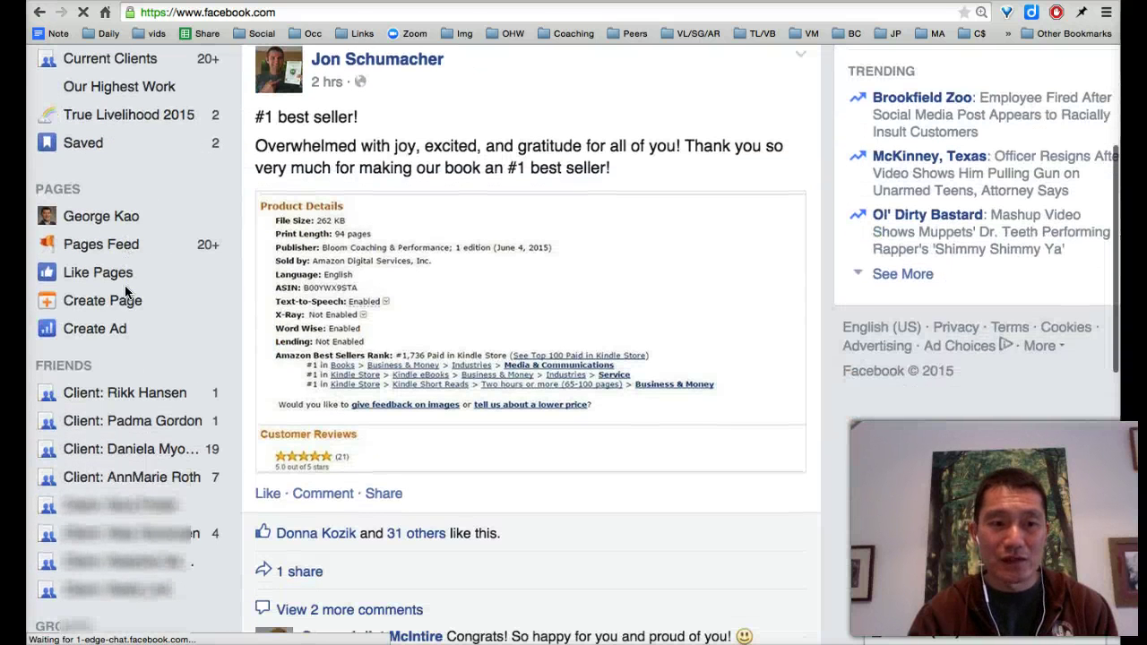
pyautogui.click(58, 368)
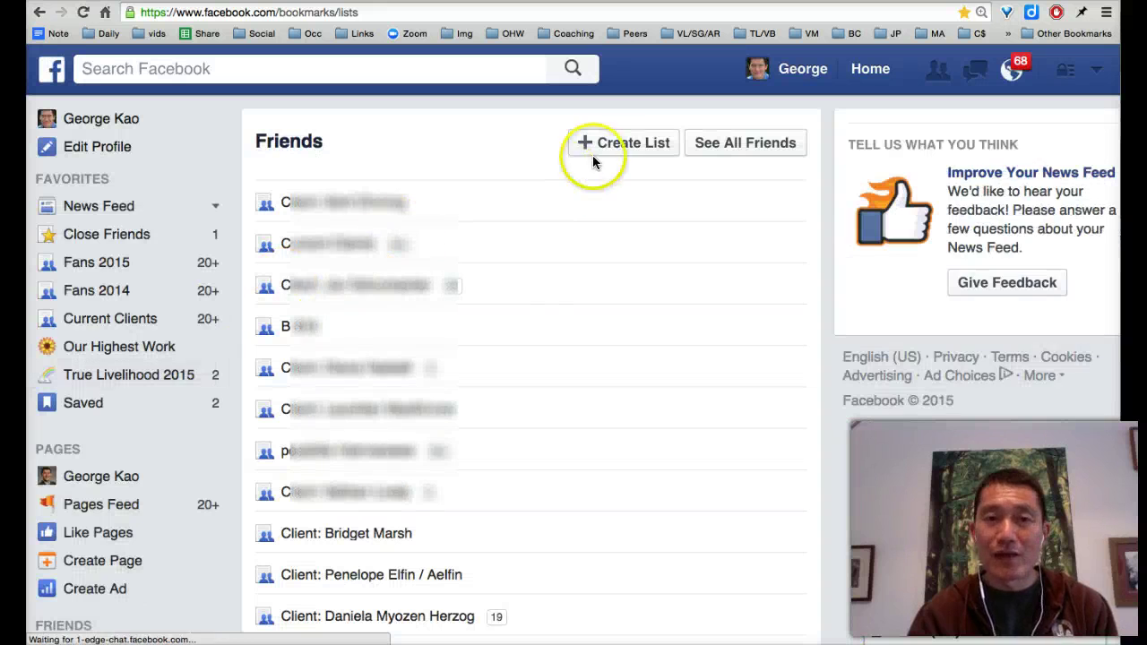
pyautogui.click(614, 145)
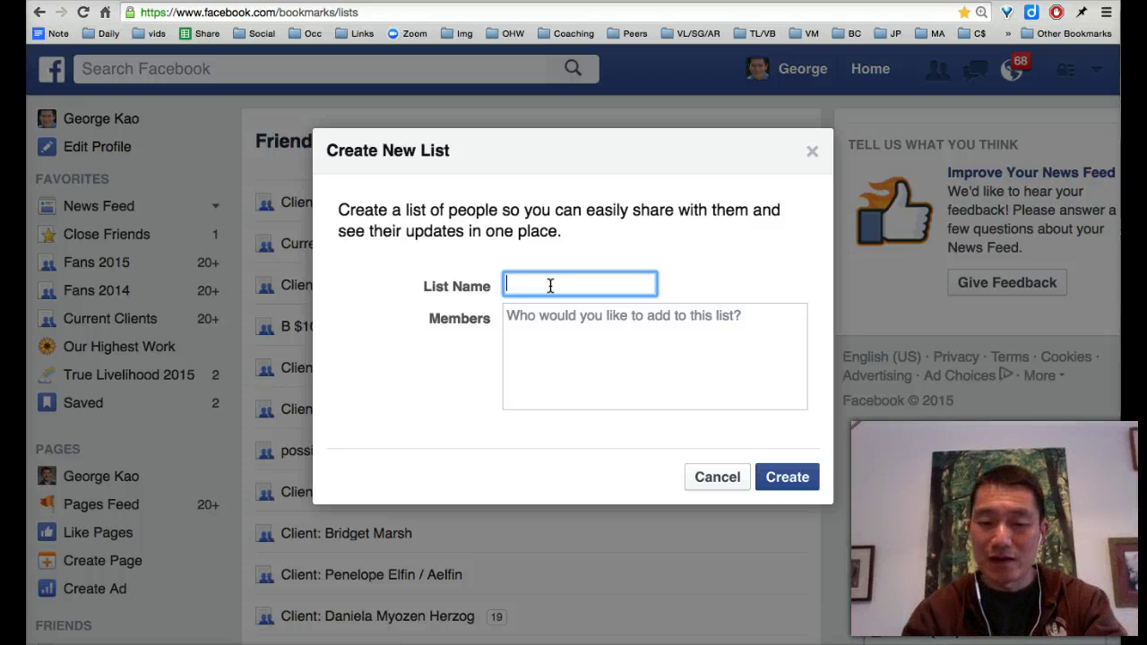
# Name the list 'Current Clients (Example)', add three friends as members, and create it.
pyautogui.write('Current Clients (Example)')
pyautogui.click(574, 316)
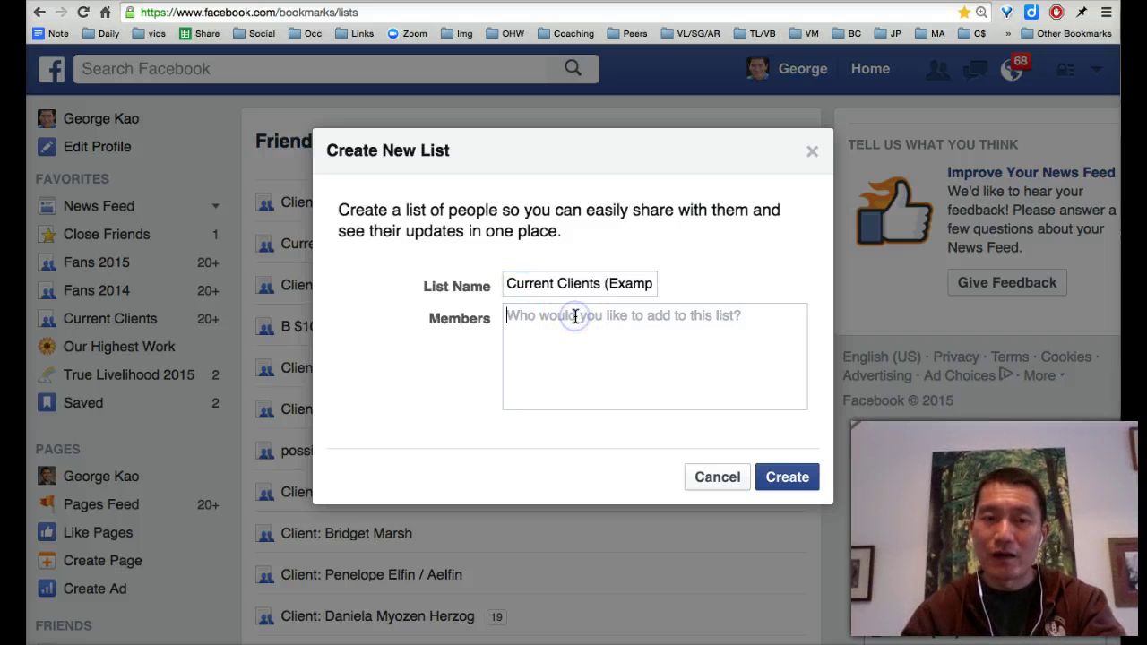
pyautogui.write('benoit')
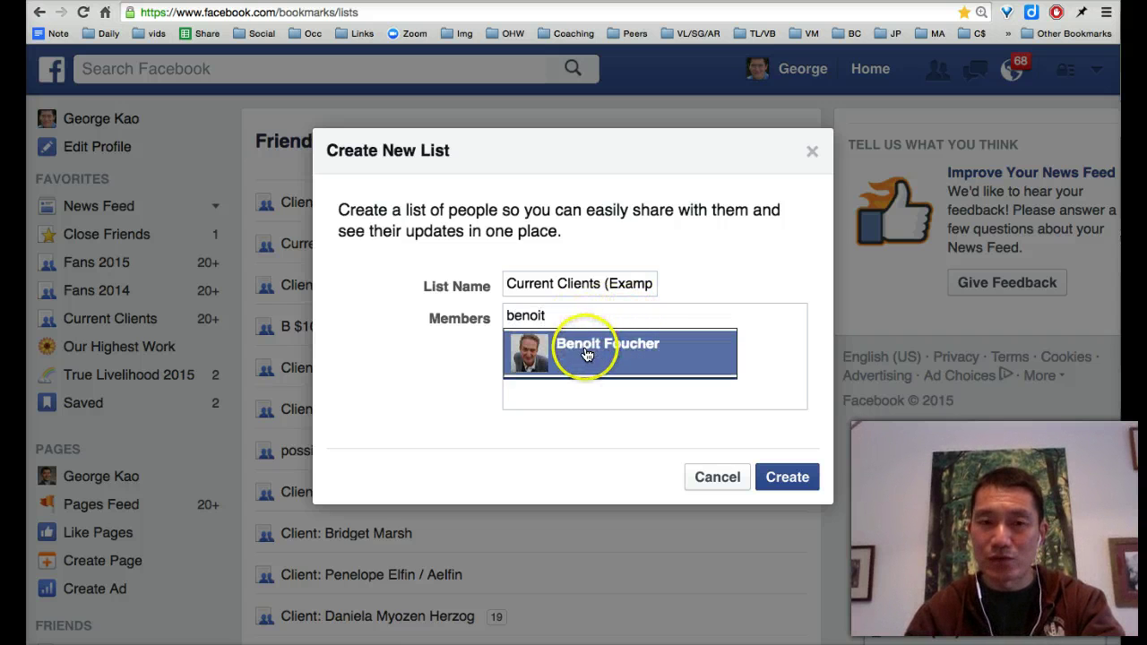
pyautogui.click(578, 354)
pyautogui.write('padma')
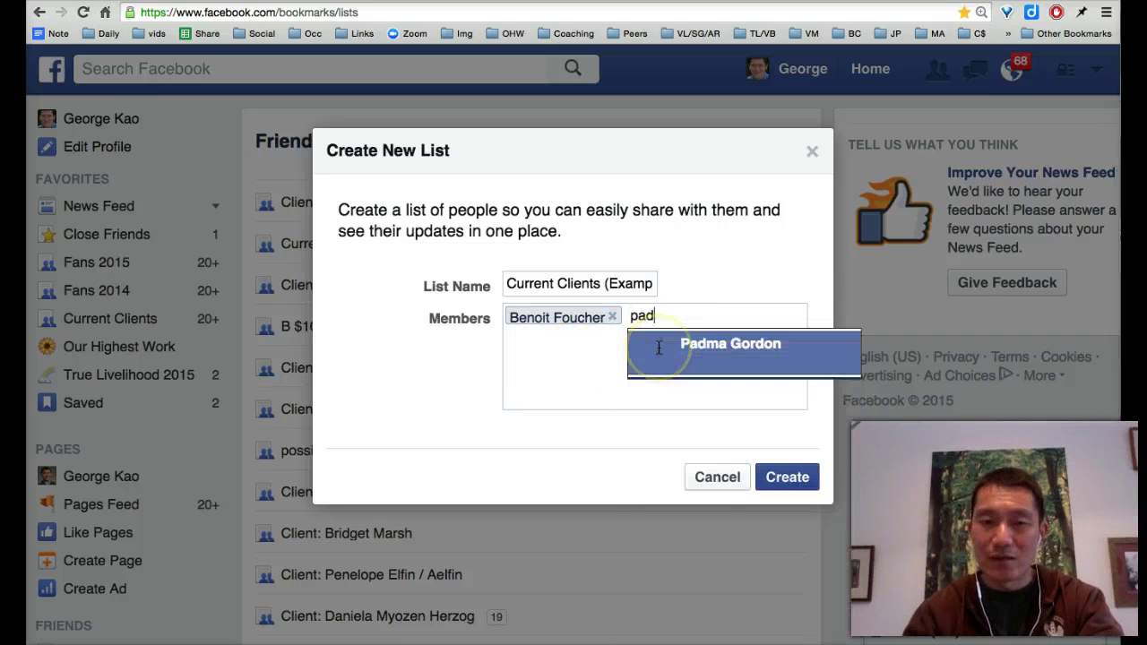
pyautogui.click(726, 348)
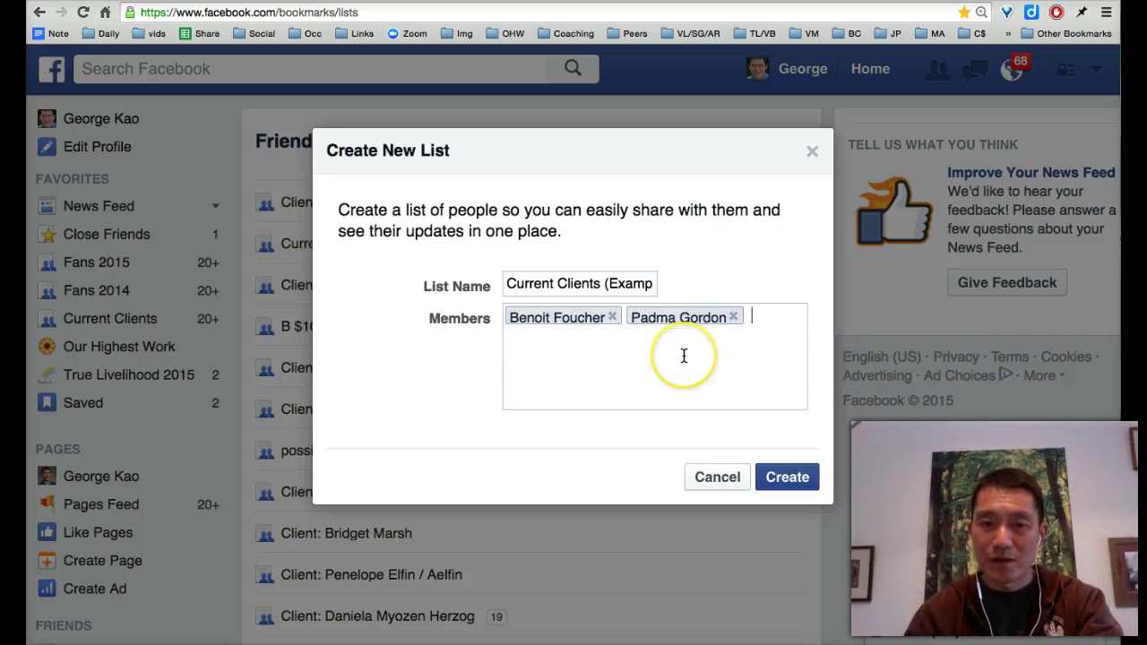
pyautogui.write('fiona')
pyautogui.click(831, 359)
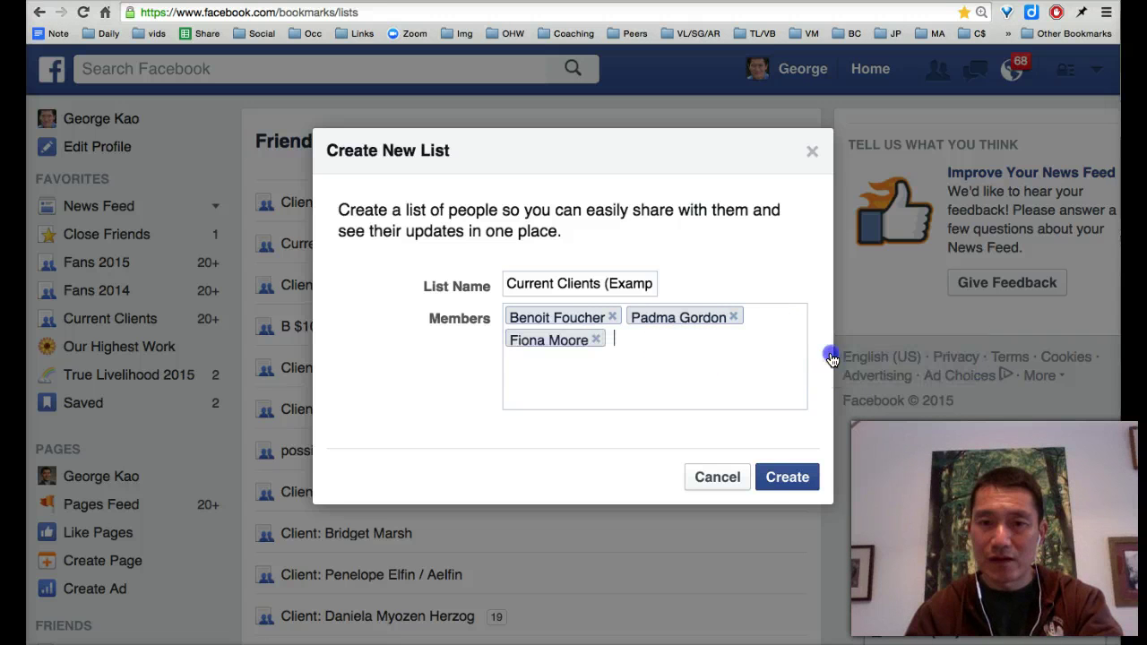
pyautogui.click(786, 482)
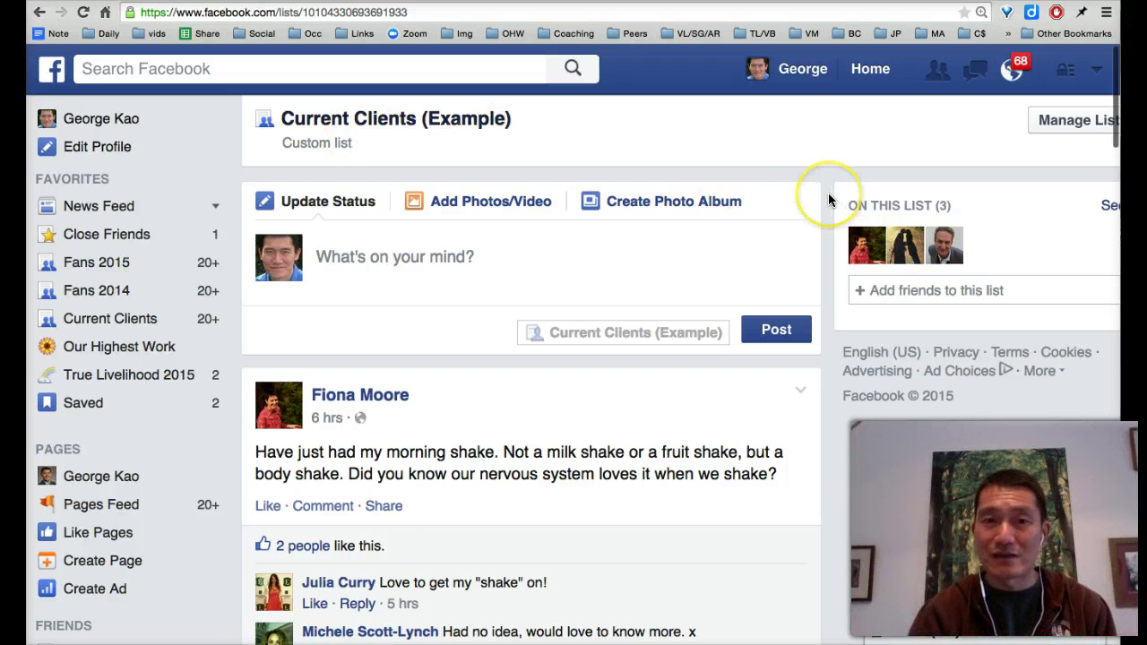
# Like the first friend's morning shake post, then scroll through the rest of the list feed.
pyautogui.scroll(-5, 828, 199)
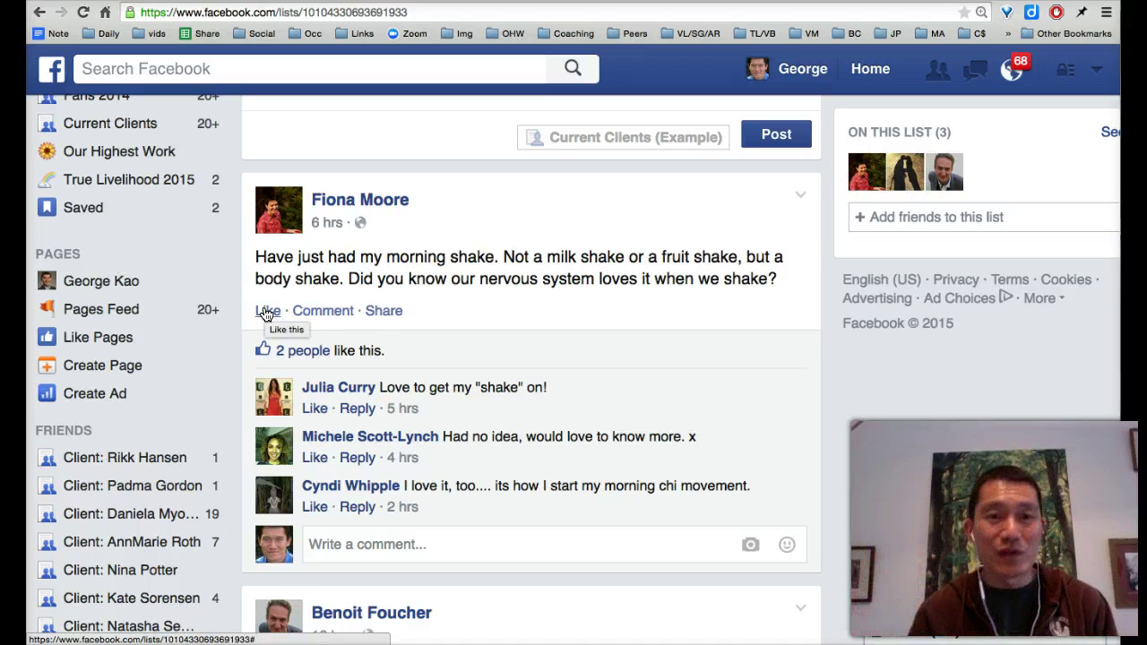
pyautogui.click(265, 313)
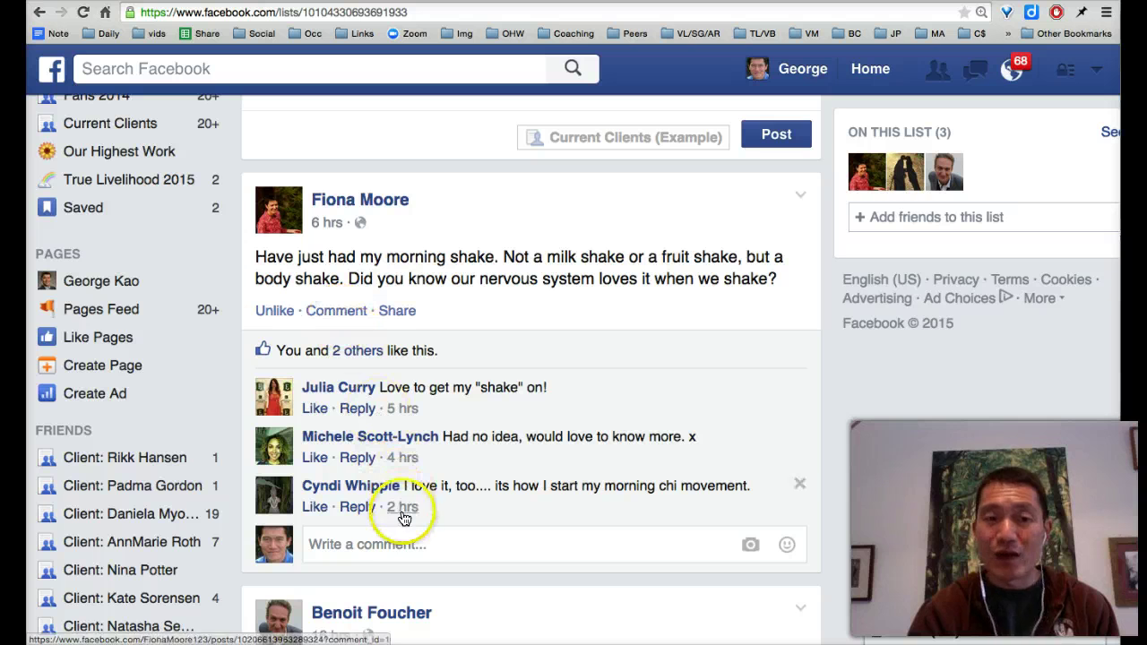
pyautogui.click(403, 542)
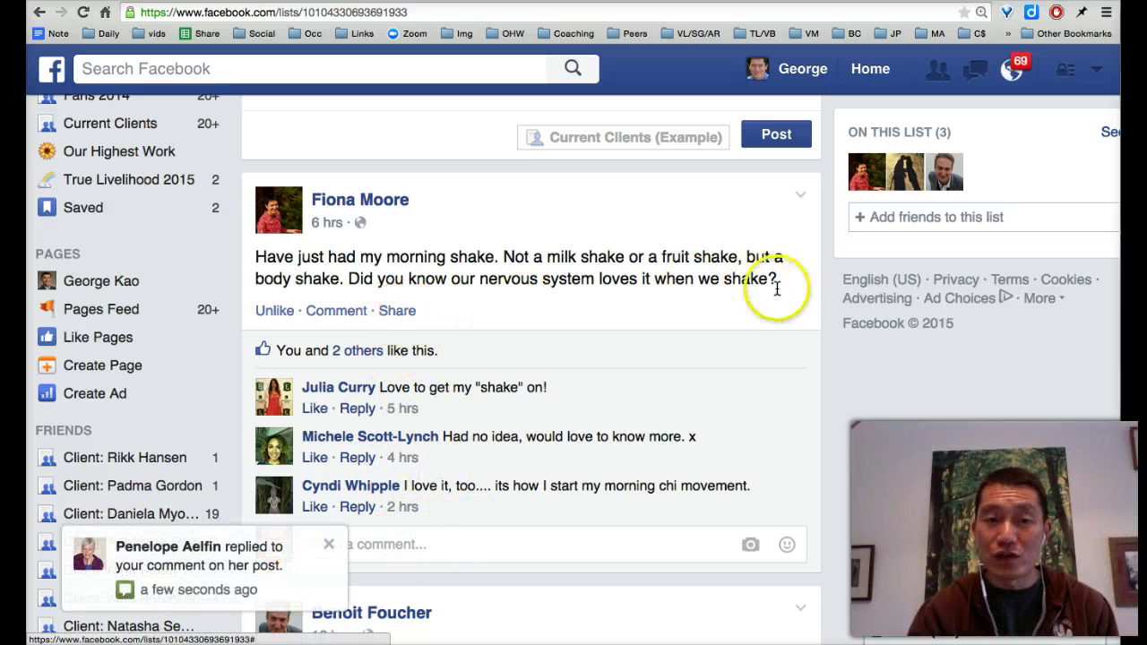
pyautogui.scroll(-5, 826, 318)
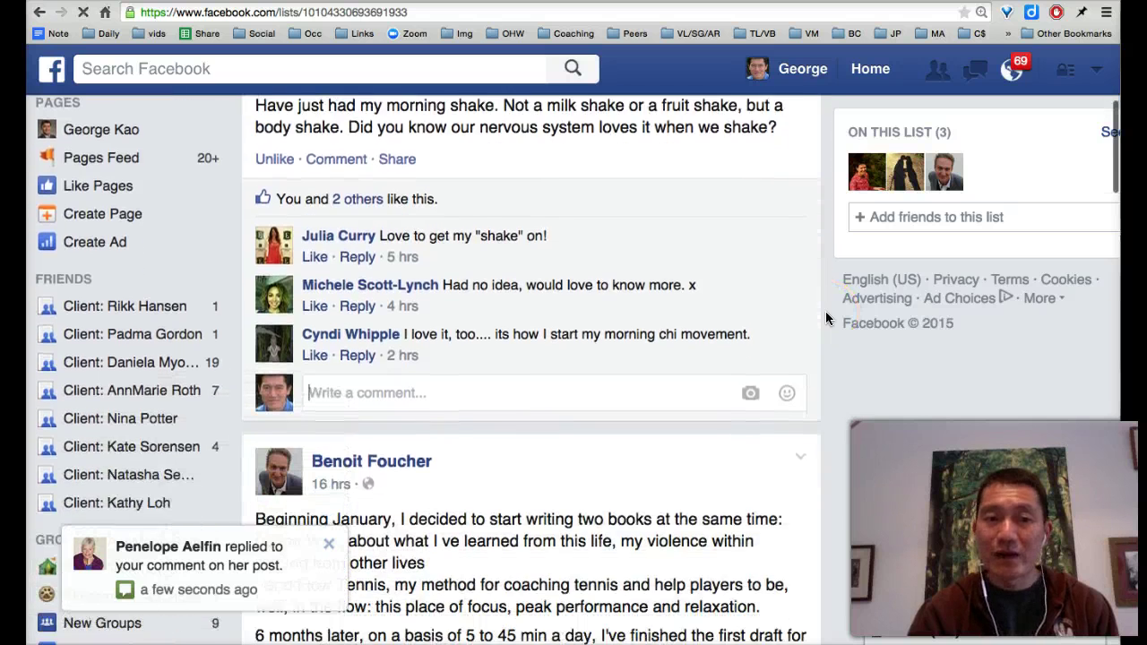
pyautogui.scroll(-1, 781, 274)
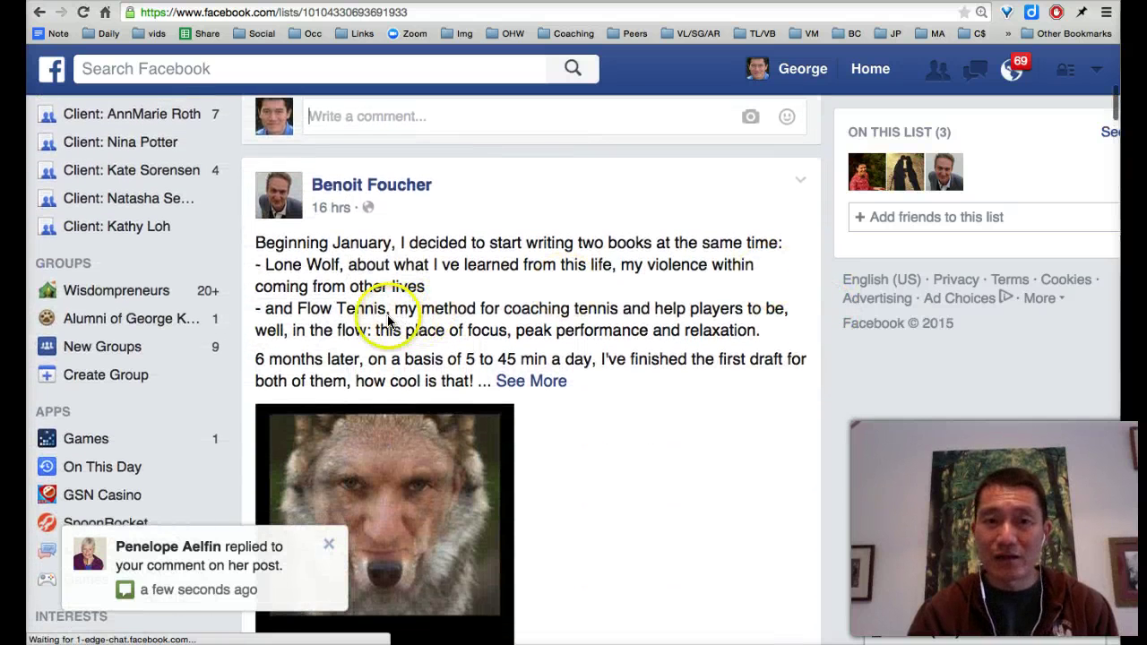
pyautogui.scroll(-1, 389, 322)
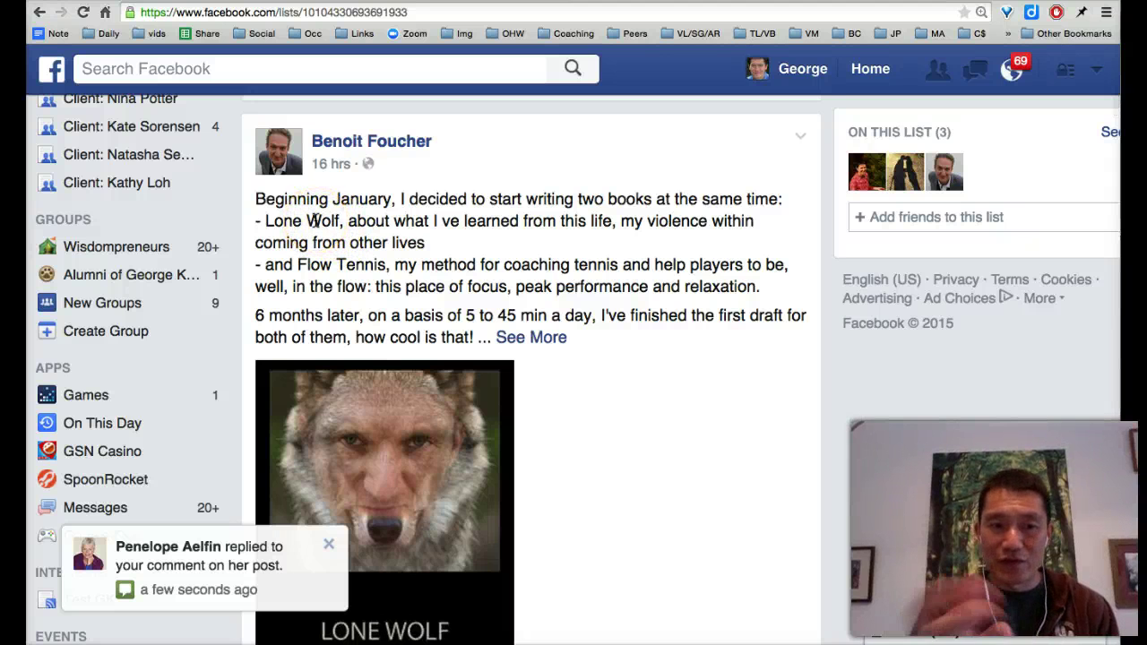
pyautogui.scroll(-2, 315, 221)
# Like the post about the Lone Wolf book in the list feed.
pyautogui.scroll(-4, 315, 221)
pyautogui.click(268, 443)
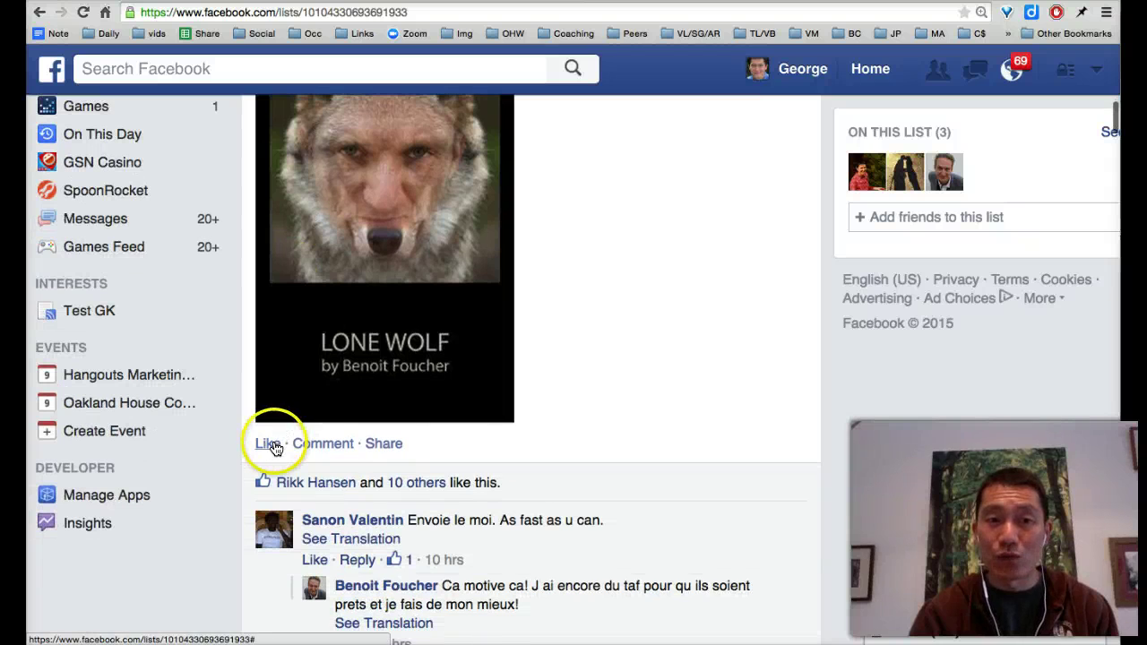
pyautogui.scroll(-1, 829, 354)
pyautogui.scroll(2, 829, 358)
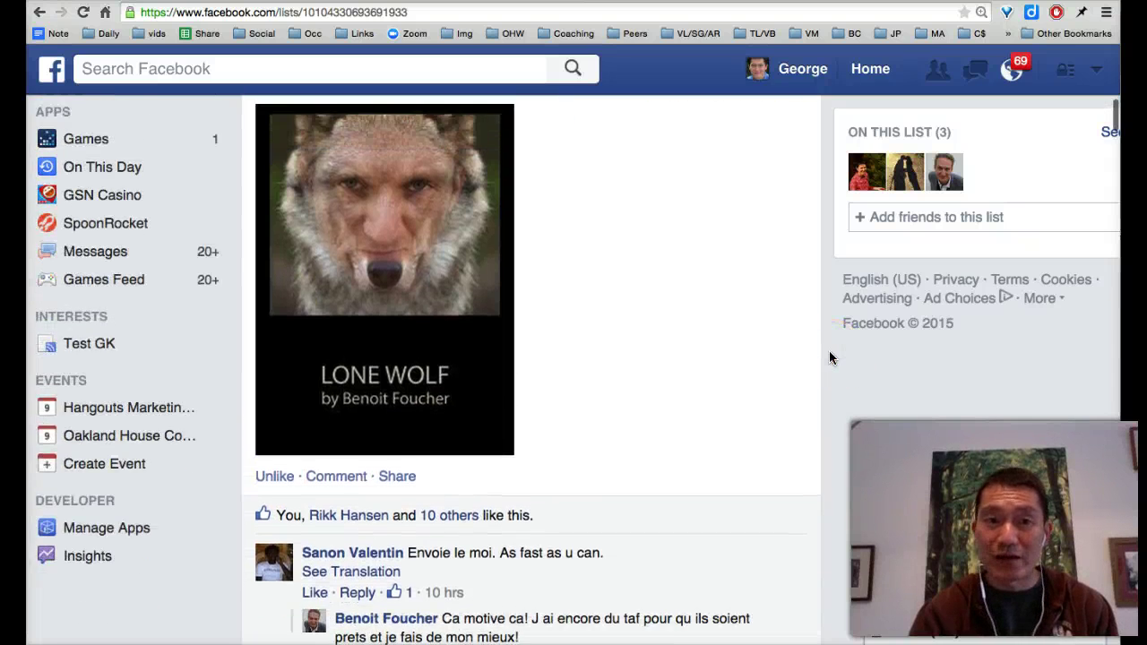
pyautogui.scroll(-12, 829, 358)
pyautogui.scroll(15, 829, 358)
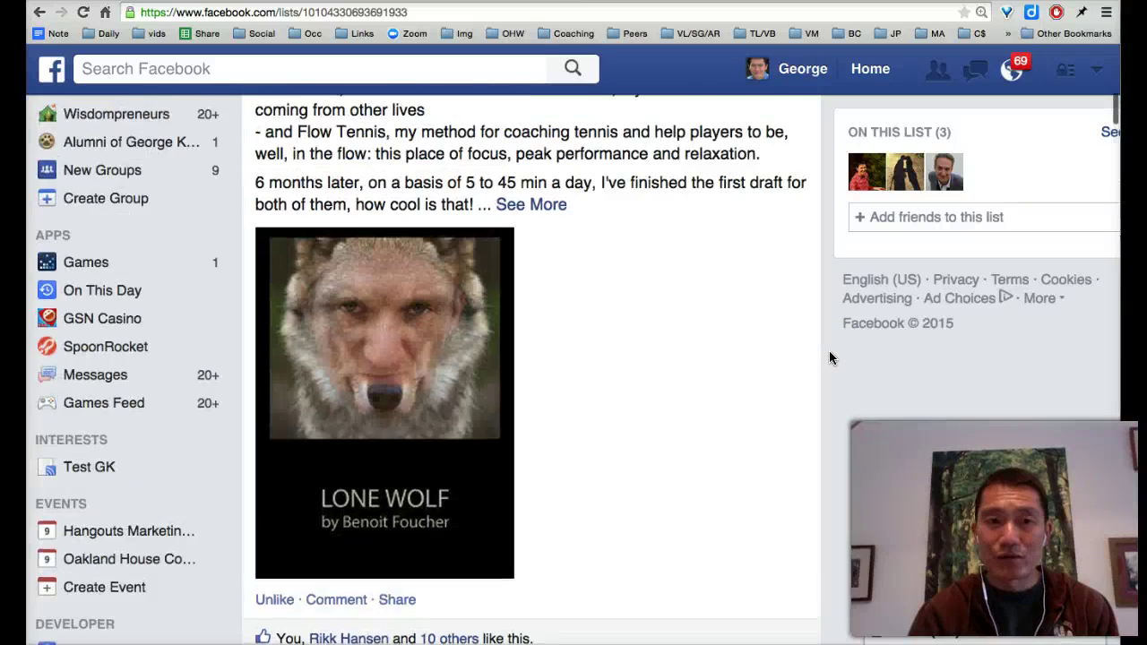
pyautogui.scroll(-16, 829, 358)
pyautogui.scroll(-6, 829, 358)
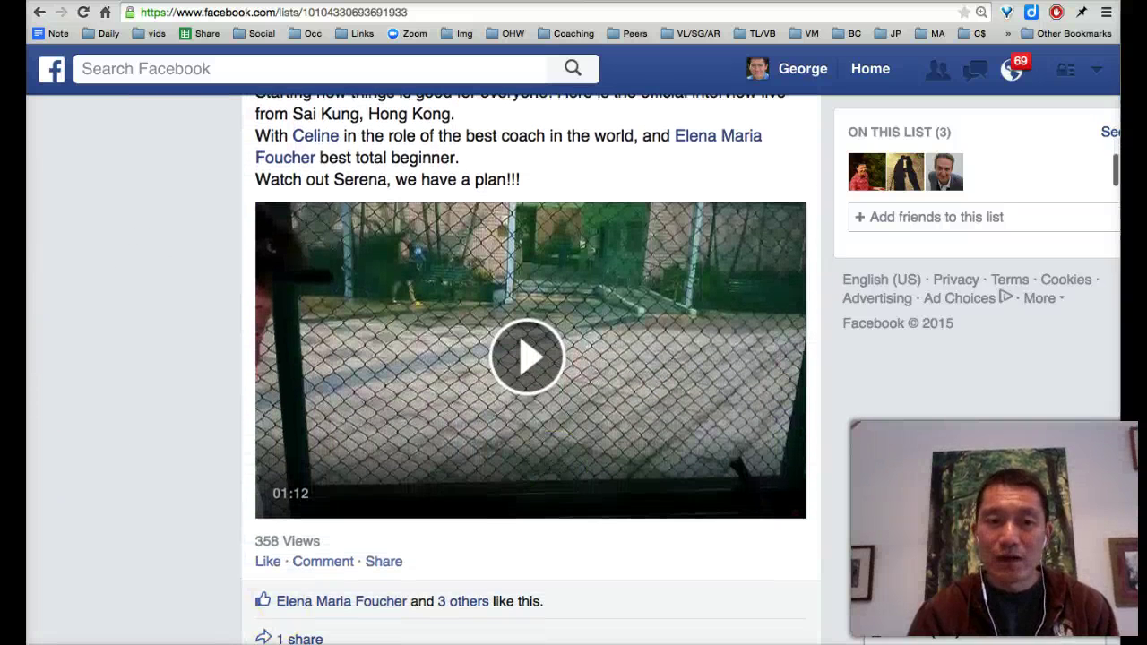
# Like the tennis interview video post and scroll over the remaining posts.
pyautogui.click(267, 561)
pyautogui.scroll(-2, 845, 348)
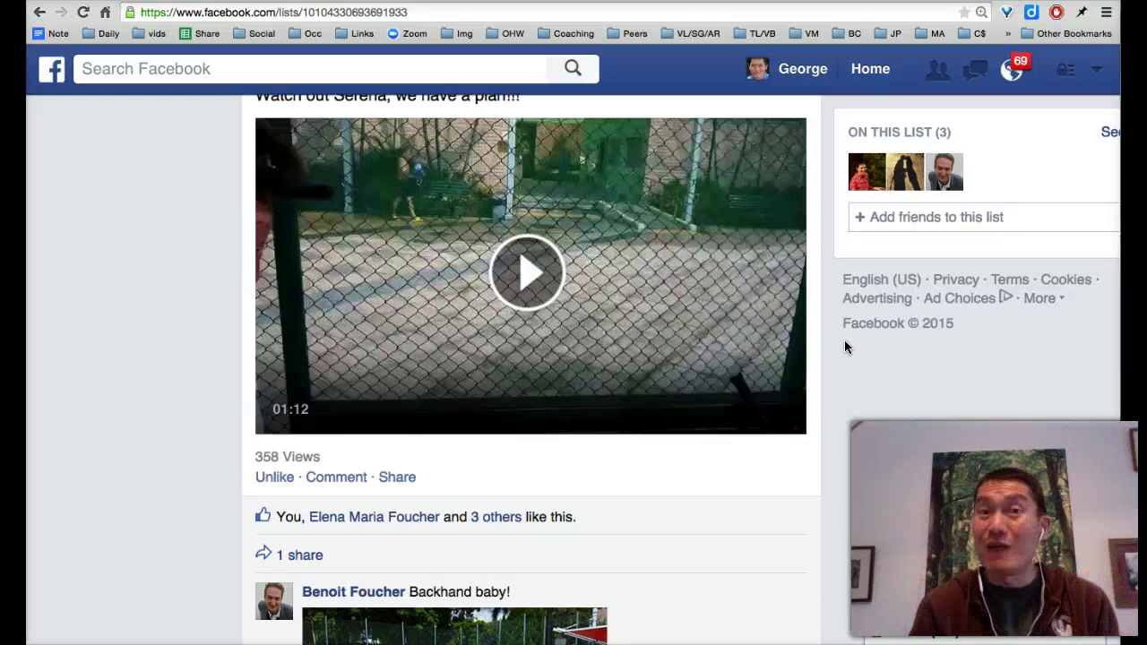
pyautogui.scroll(-5, 844, 348)
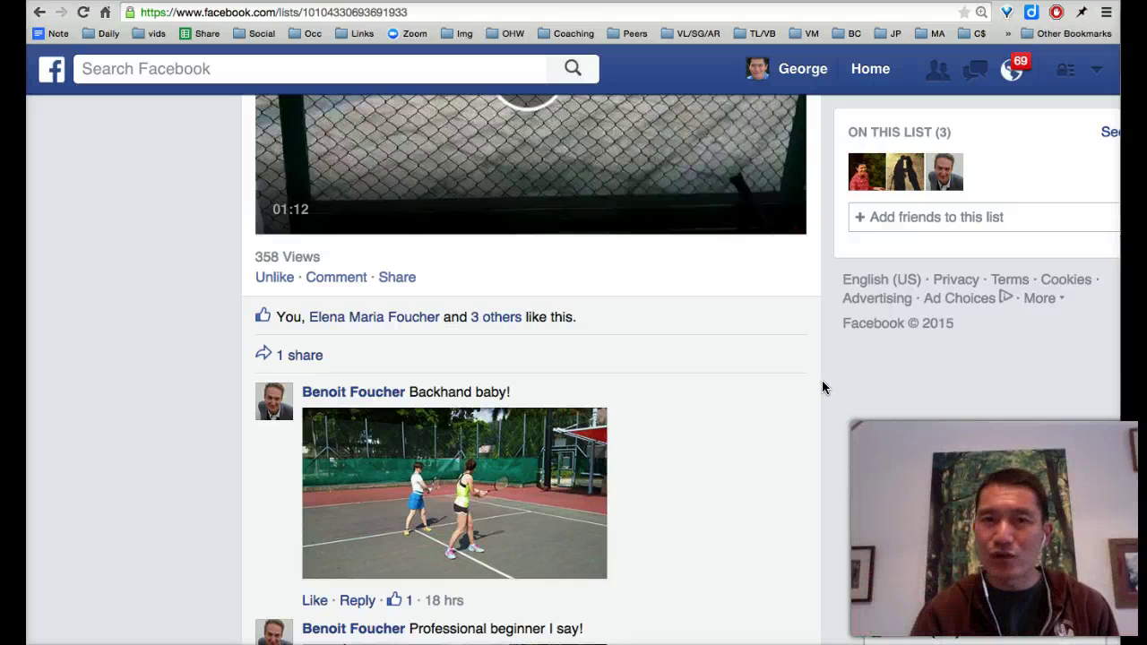
pyautogui.scroll(20, 823, 387)
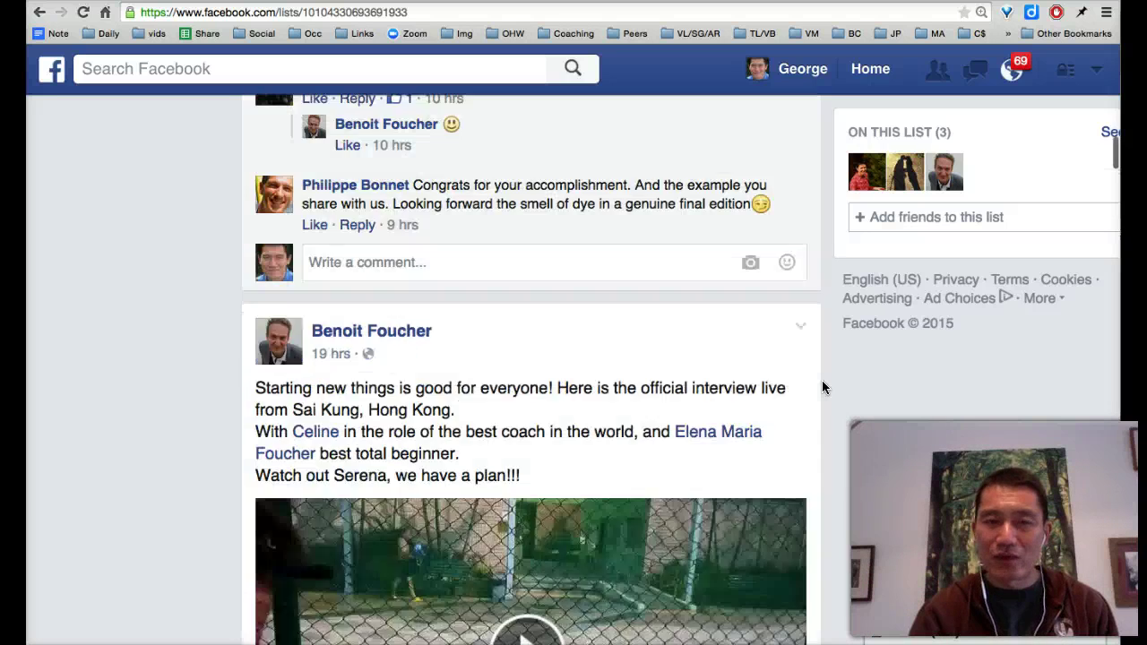
pyautogui.scroll(2, 822, 380)
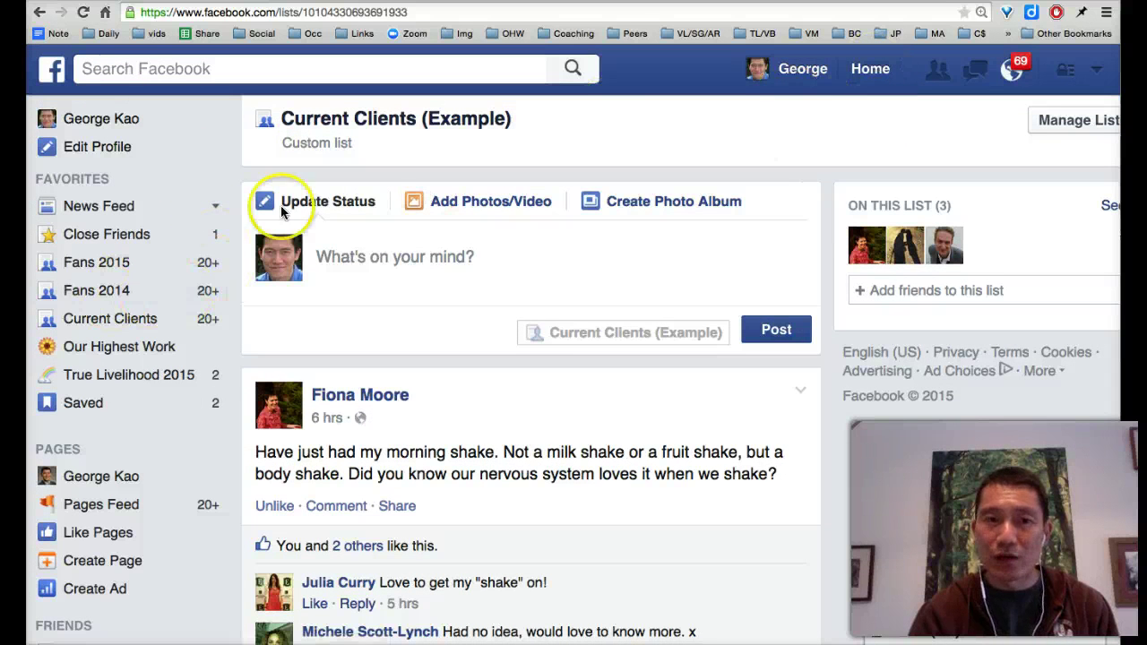
# Open the Friends lists page from the FRIENDS heading in the left sidebar.
pyautogui.scroll(-1, 222, 247)
pyautogui.scroll(1, 222, 248)
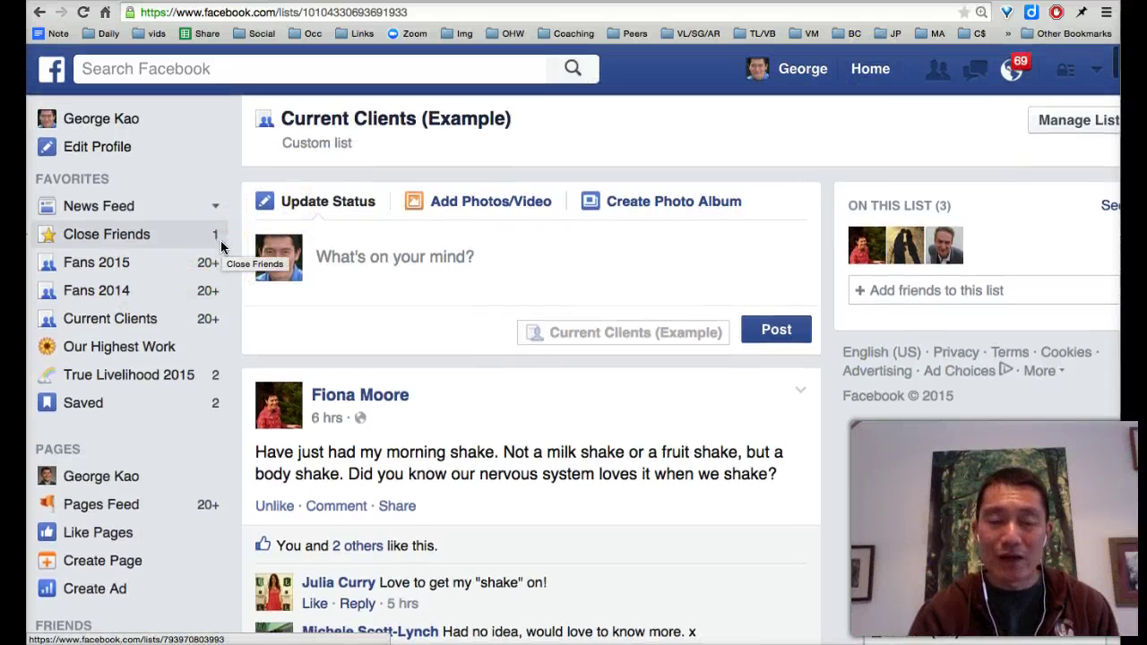
pyautogui.scroll(-4, 220, 247)
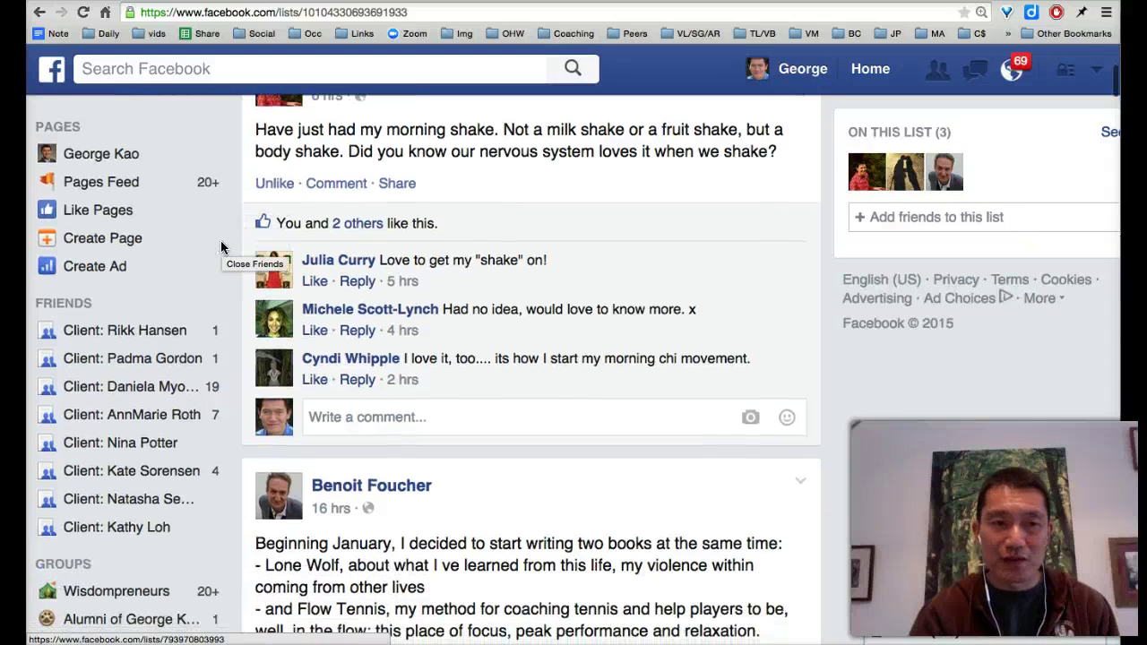
pyautogui.click(55, 309)
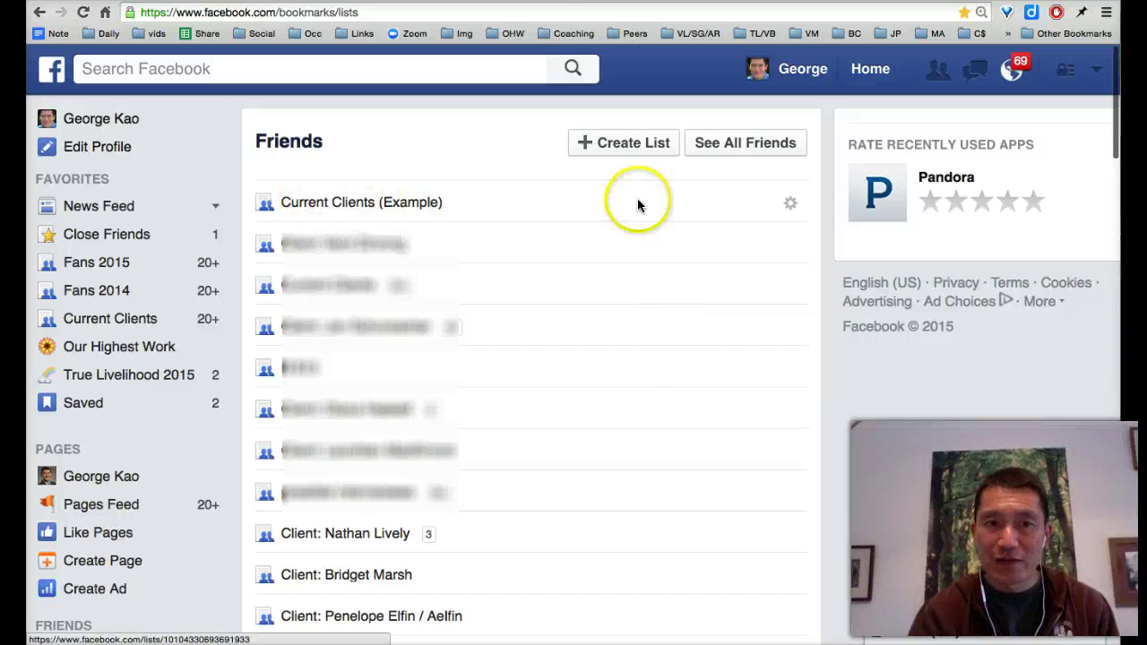
# Add Current Clients (Example) to Favorites and return to the News Feed.
pyautogui.click(791, 204)
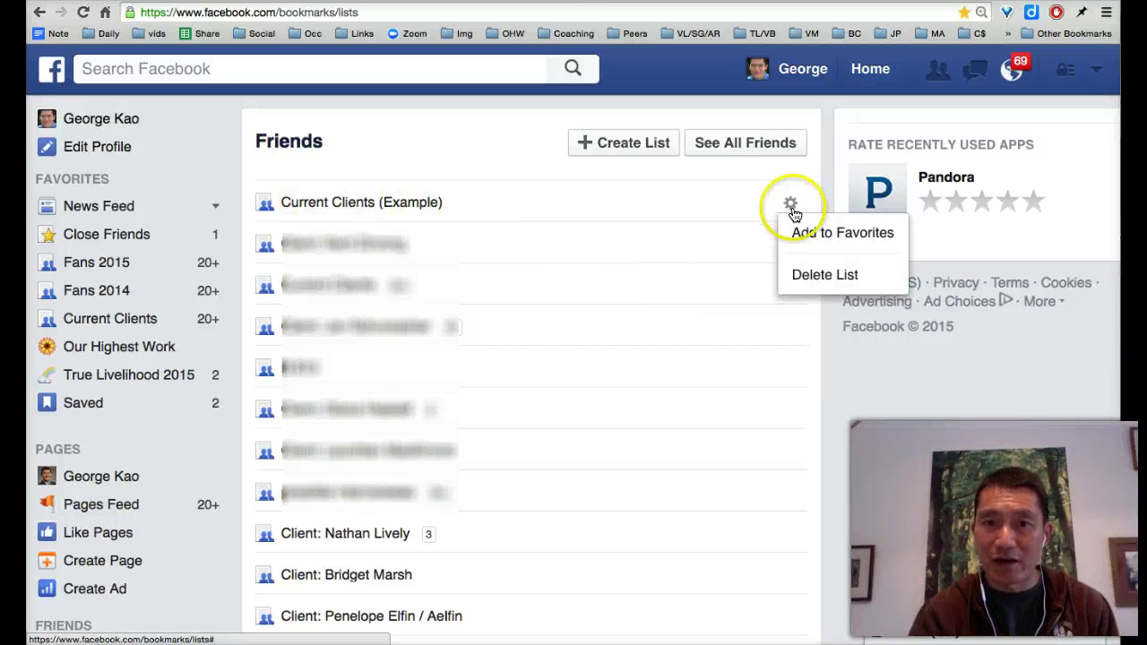
pyautogui.click(808, 235)
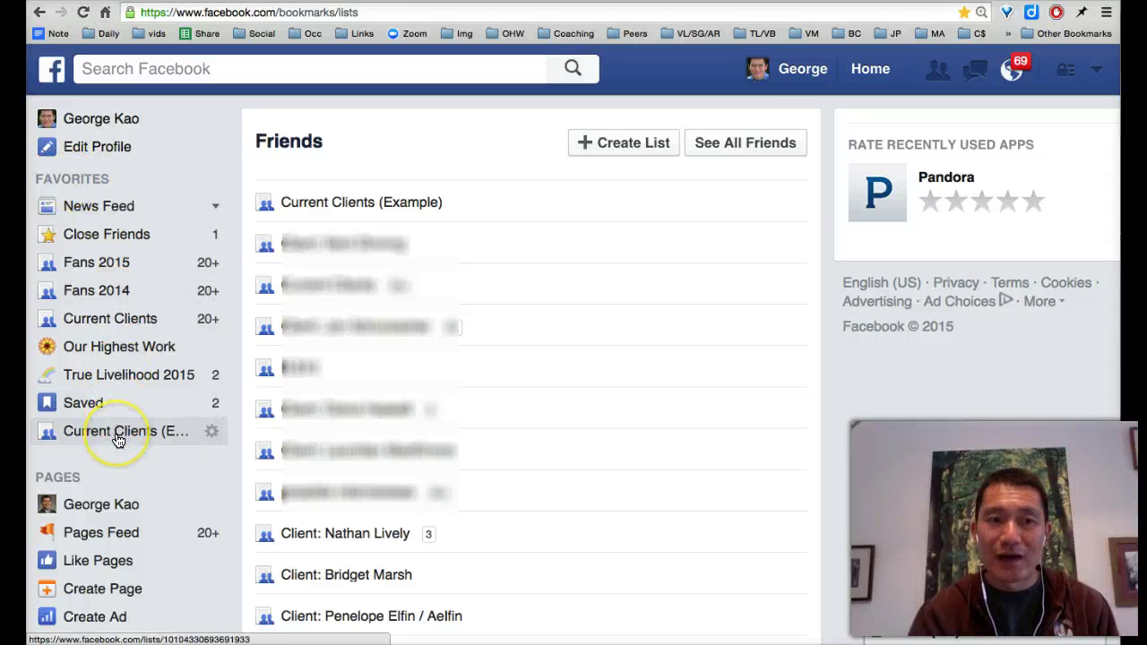
pyautogui.click(86, 205)
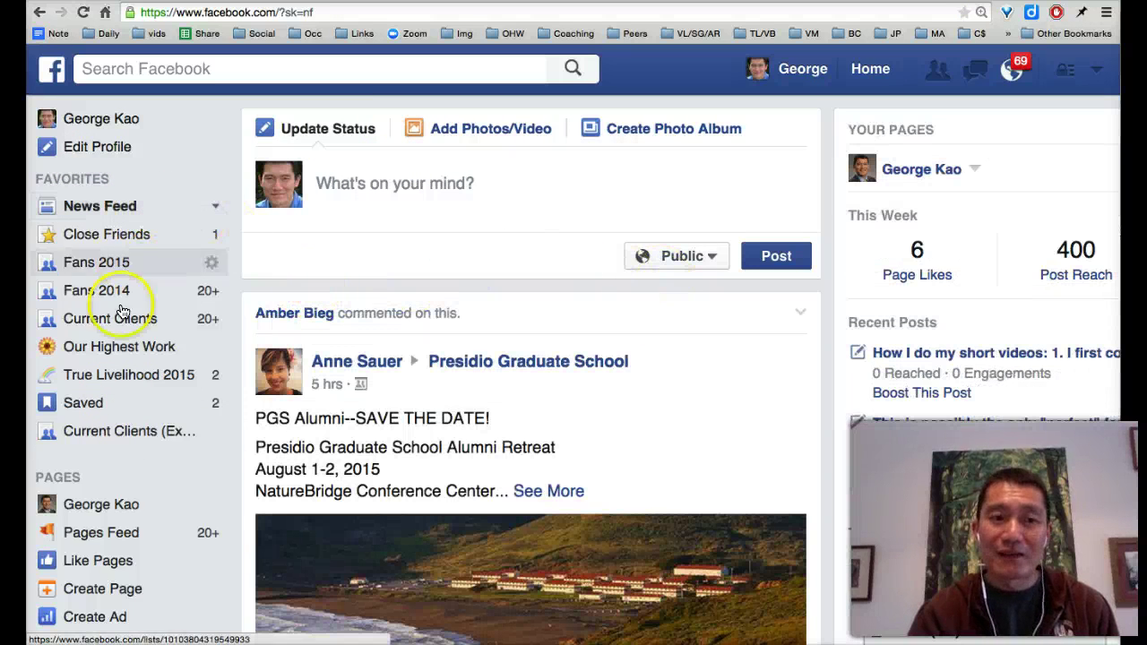
# Open Current Clients (Example) from its Favorites shortcut and scroll through its members' posts.
pyautogui.click(116, 436)
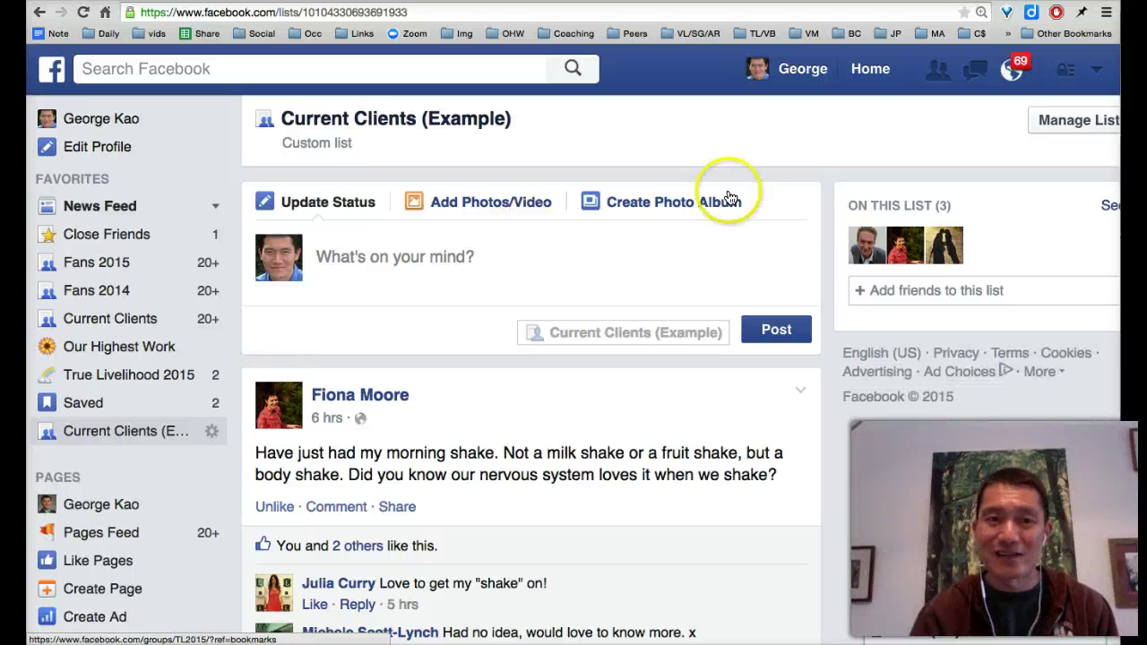
pyautogui.scroll(-2, 819, 192)
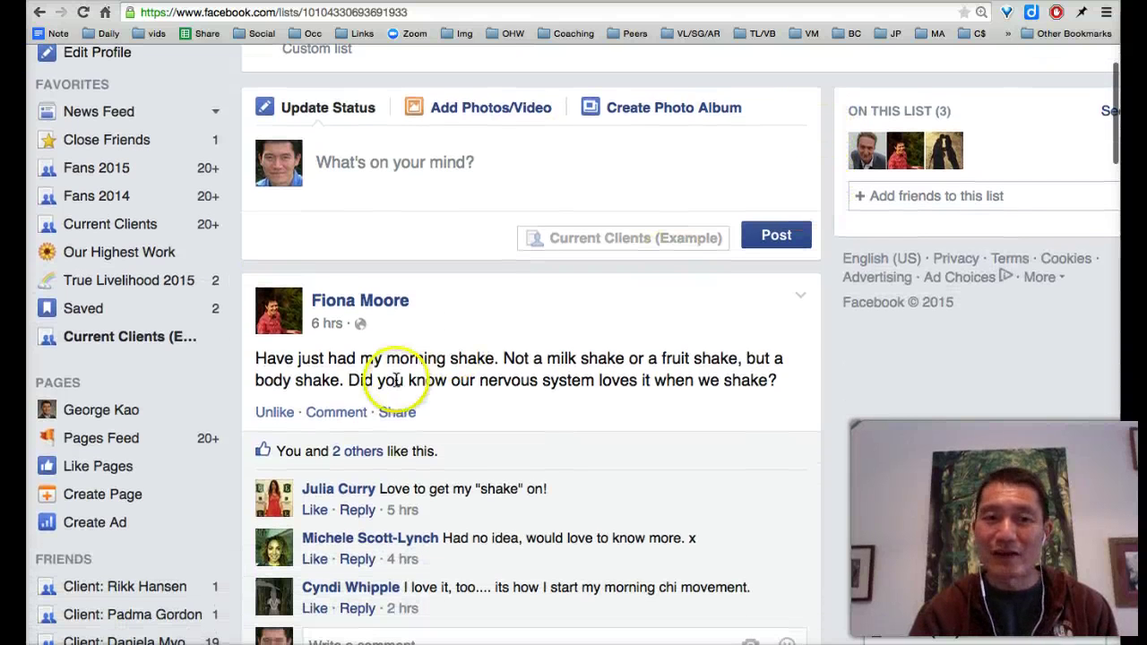
pyautogui.scroll(-1, 842, 369)
pyautogui.scroll(-1, 827, 352)
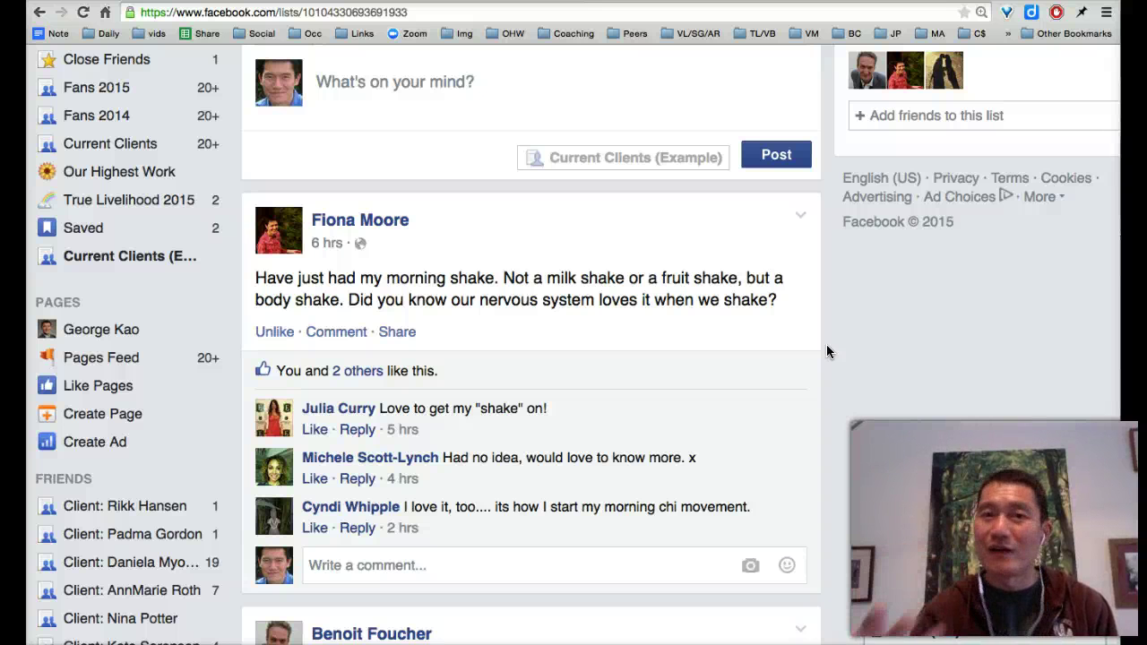
pyautogui.scroll(3, 827, 352)
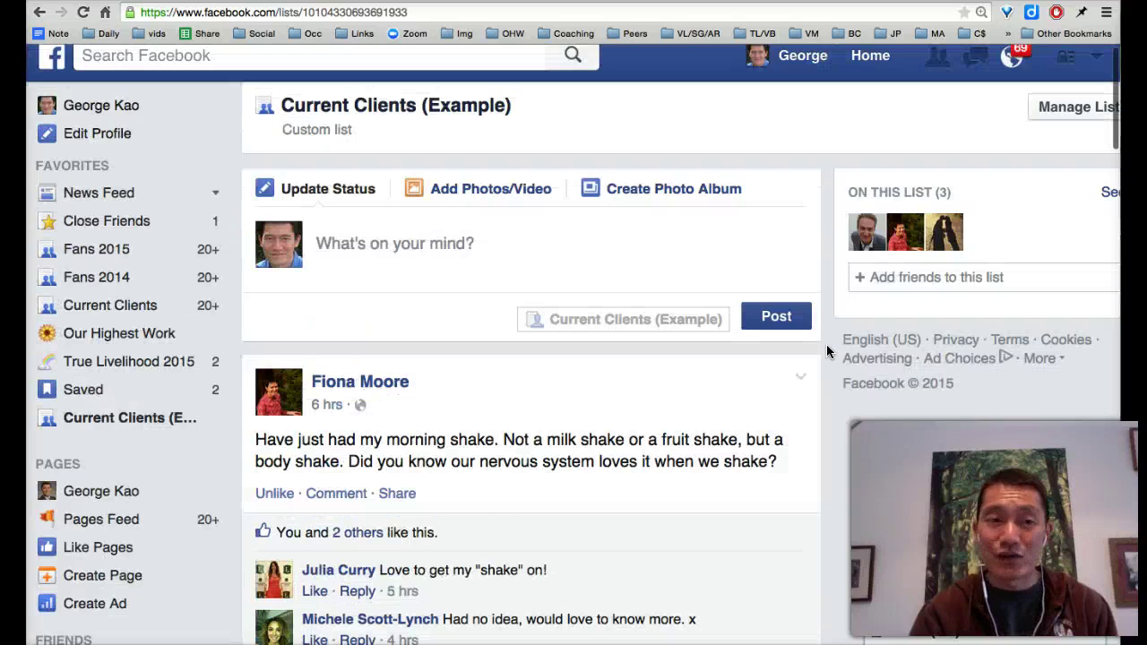
pyautogui.scroll(-3, 827, 352)
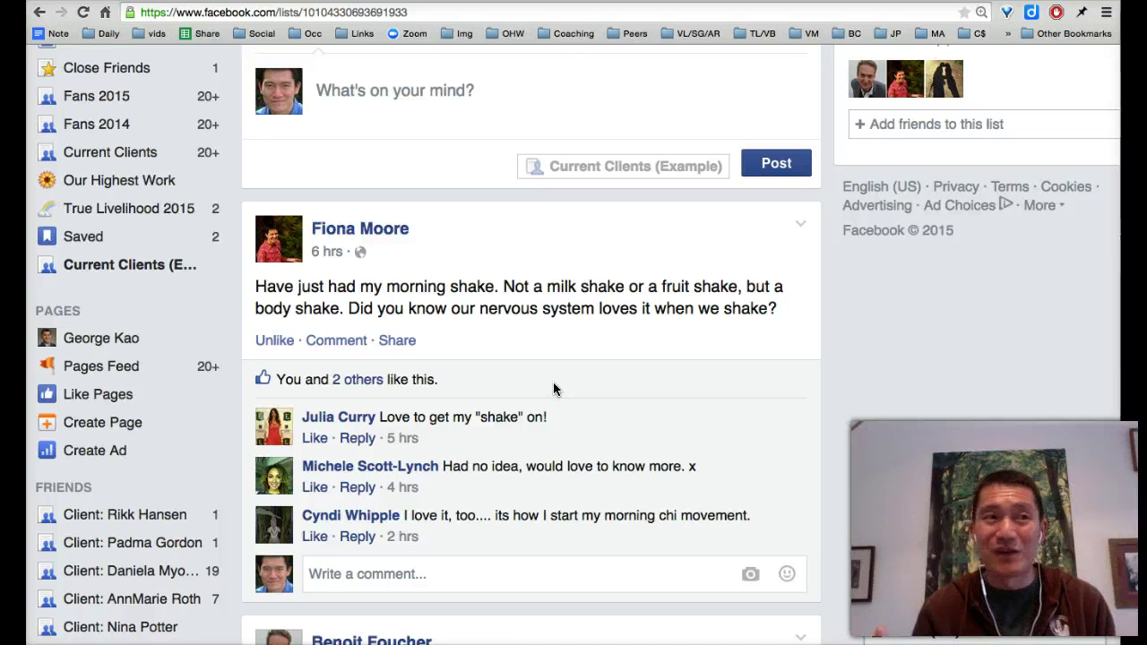
pyautogui.scroll(4, 538, 384)
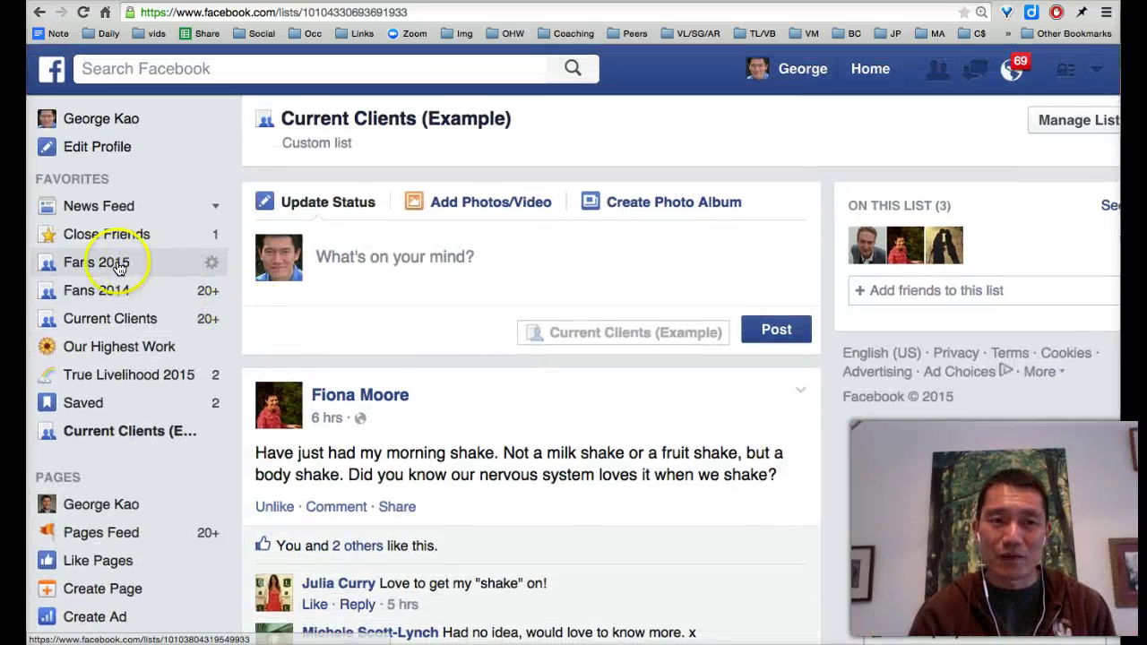